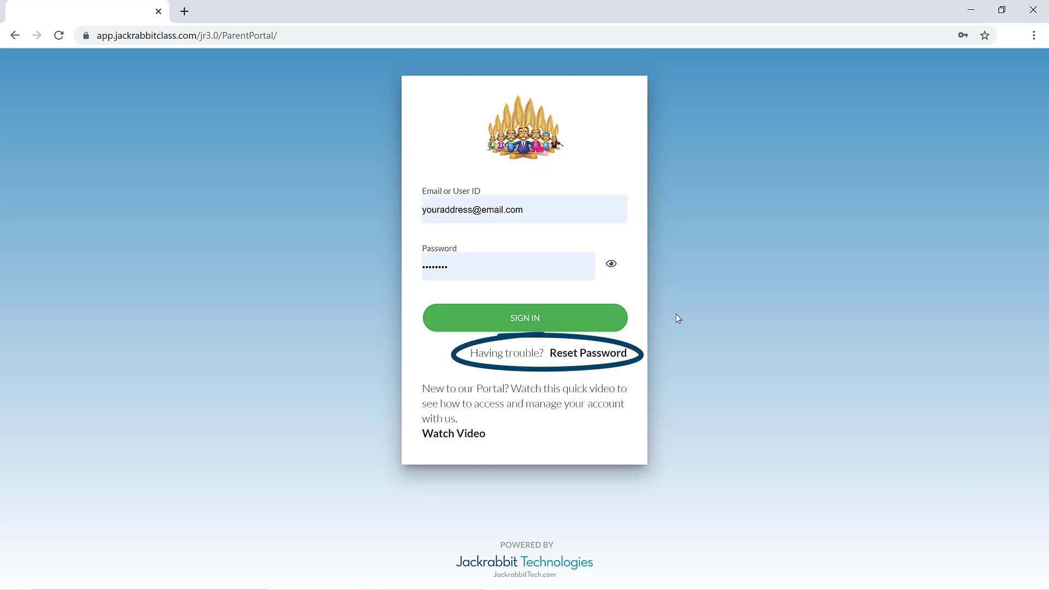
# - Sign in to the parent portal with the entered email and password
pyautogui.click(607, 321)
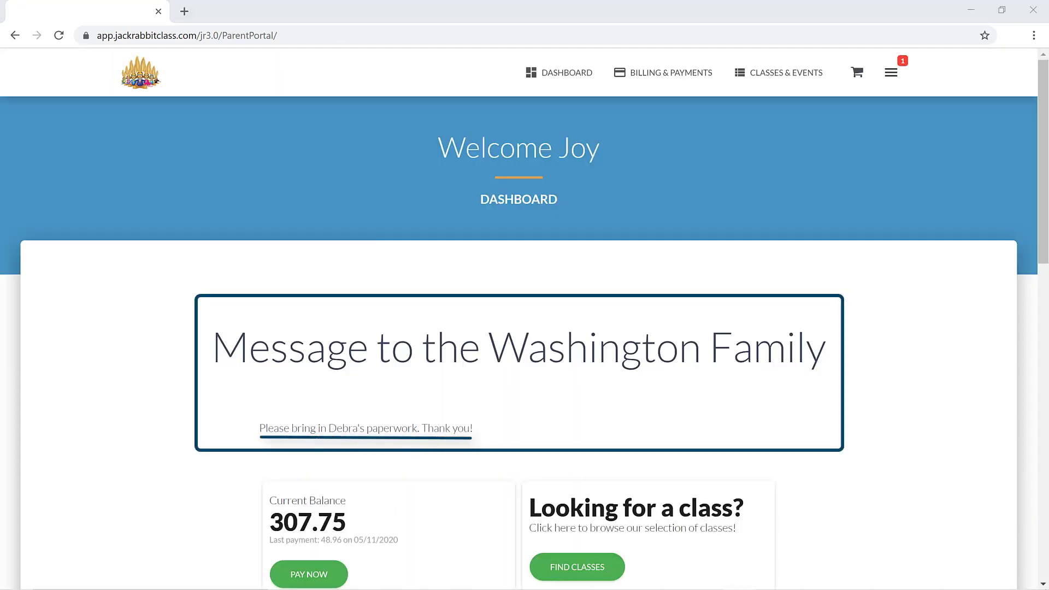
pyautogui.scroll(-2, 953, 222)
pyautogui.scroll(-5, 953, 228)
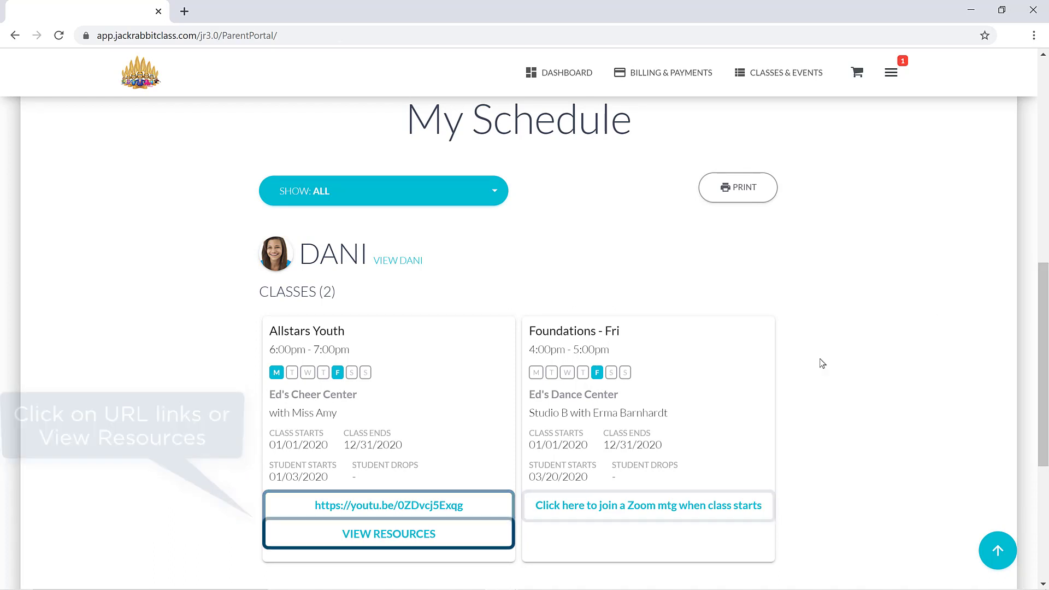
# - View the Allstars Youth class resources from My Schedule, then return to the dashboard top
pyautogui.click(413, 535)
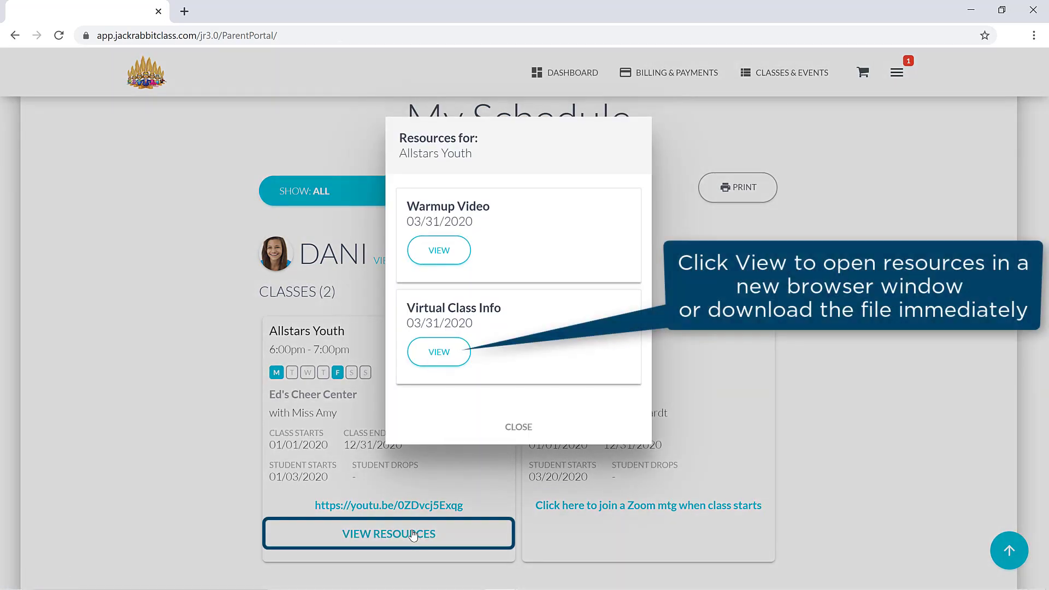
pyautogui.click(519, 426)
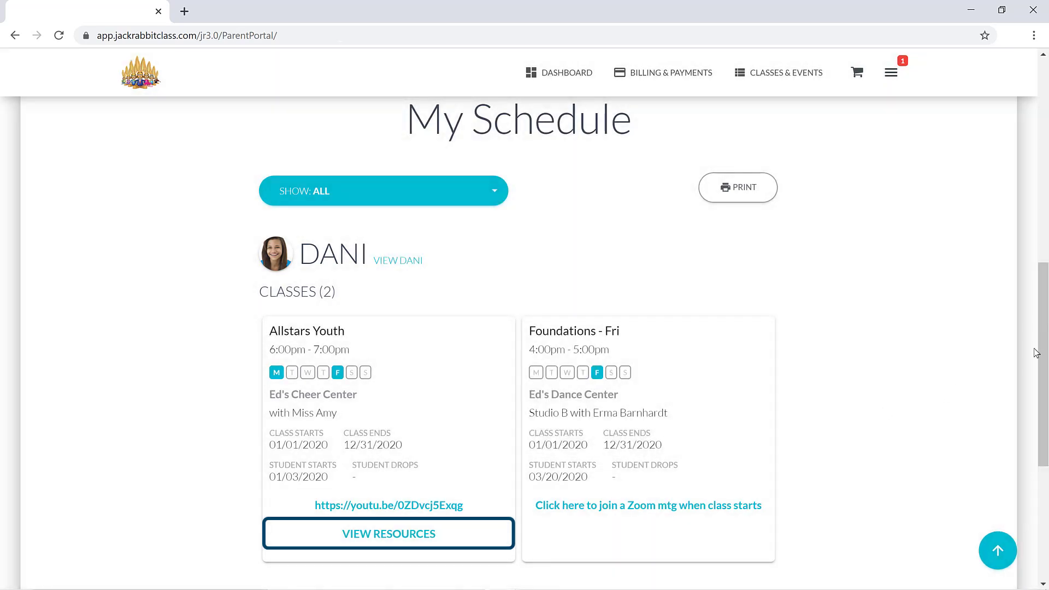
pyautogui.click(998, 550)
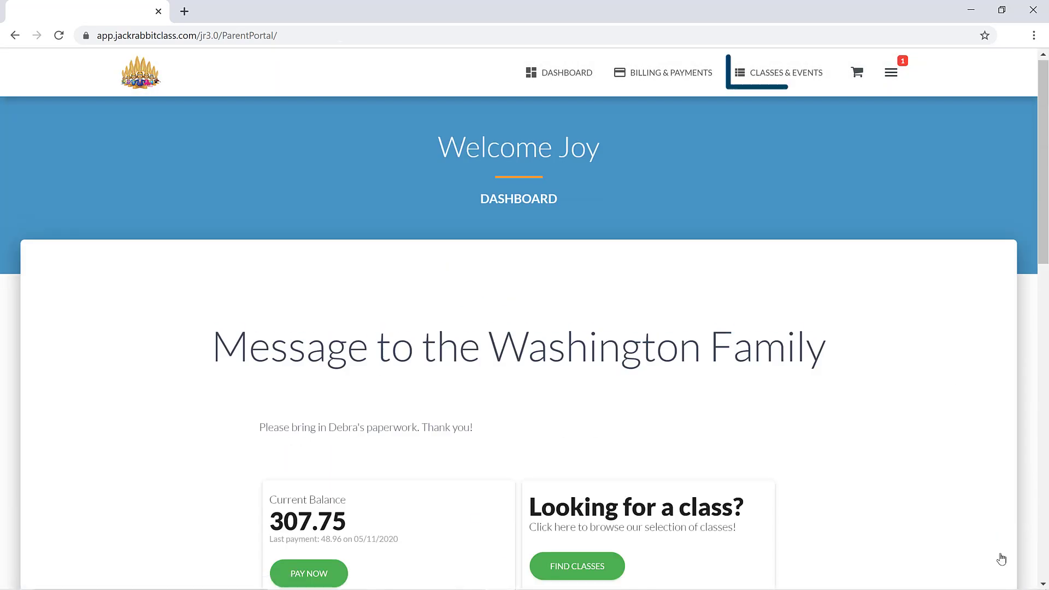
# - Browse Find Classes under Classes & Events, checking the Sort By and Add a Filter options
pyautogui.click(779, 79)
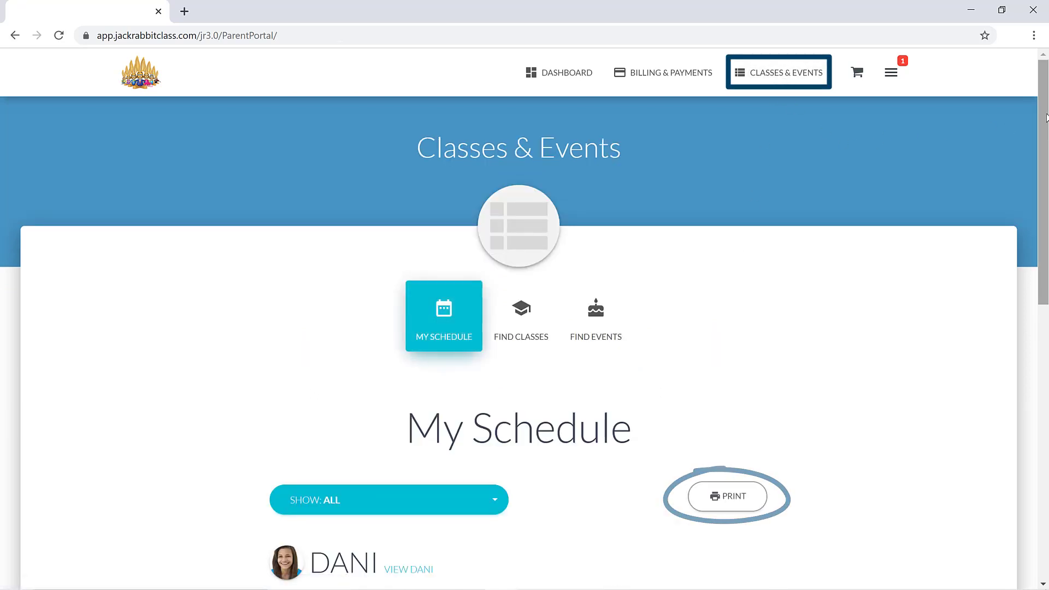
pyautogui.click(532, 320)
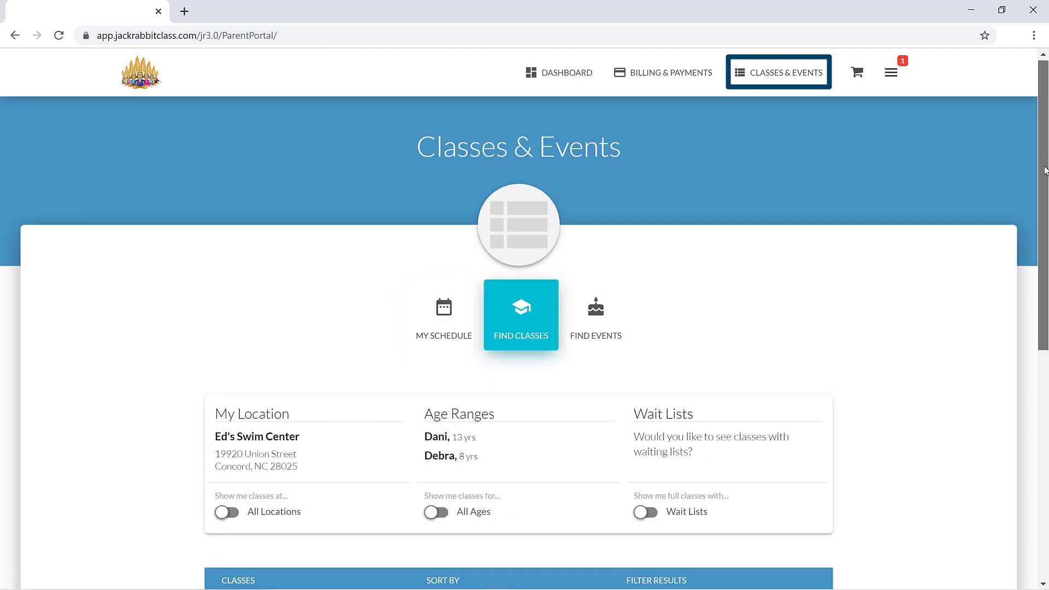
pyautogui.scroll(-3, 603, 311)
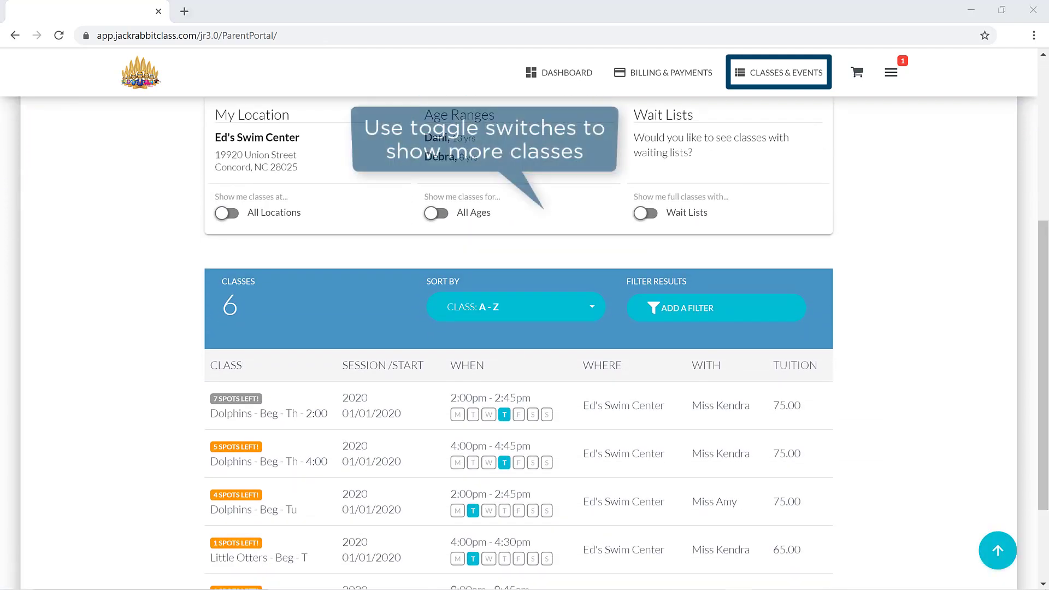
pyautogui.click(590, 310)
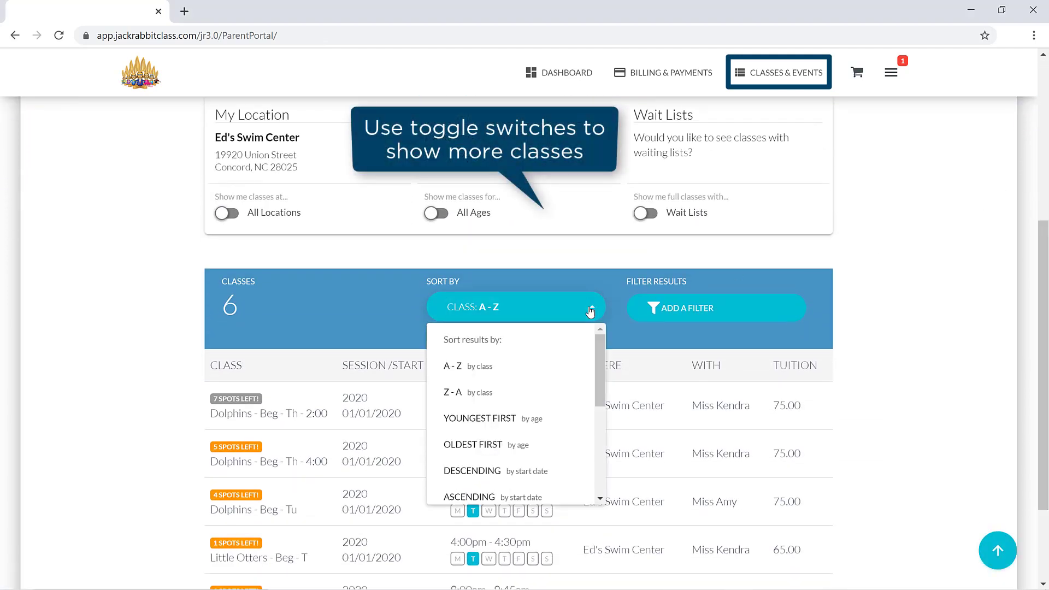
pyautogui.click(590, 310)
pyautogui.click(794, 310)
pyautogui.scroll(3, 958, 268)
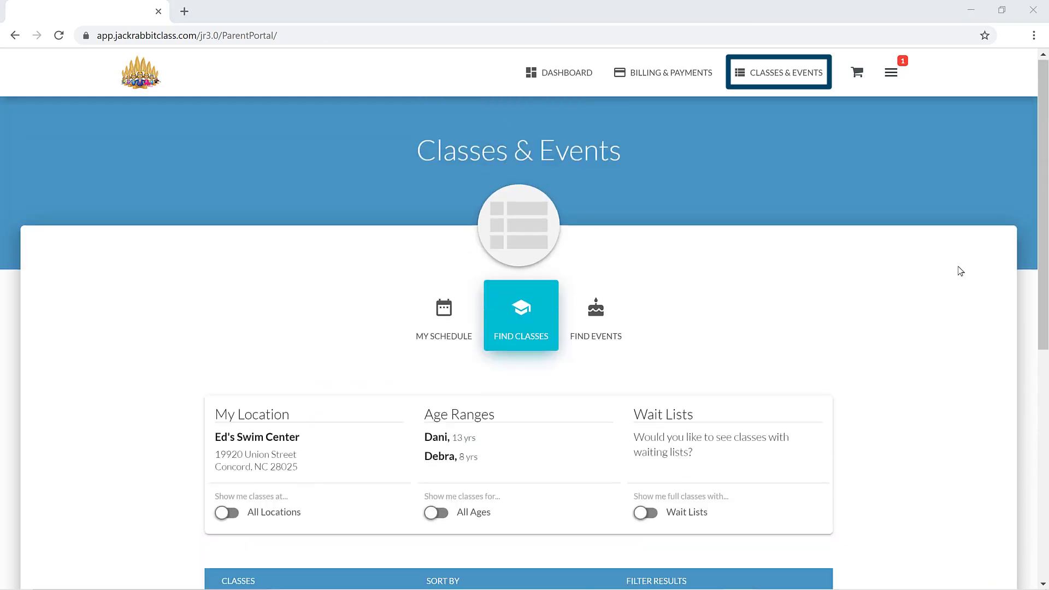
# - Browse the upcoming events list and view them on the calendar
pyautogui.click(597, 316)
pyautogui.scroll(-3, 904, 230)
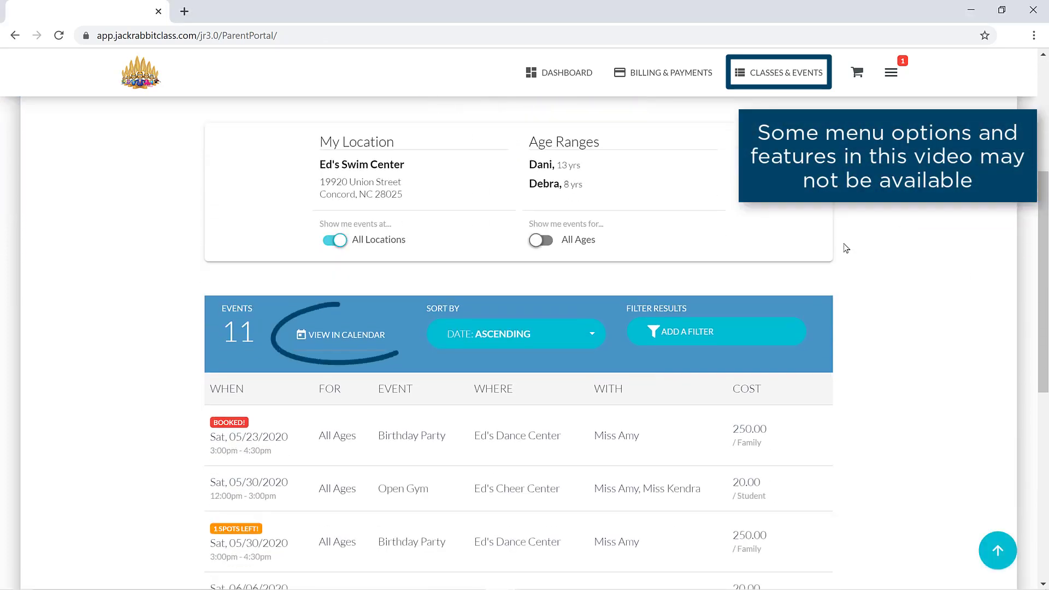
pyautogui.click(378, 336)
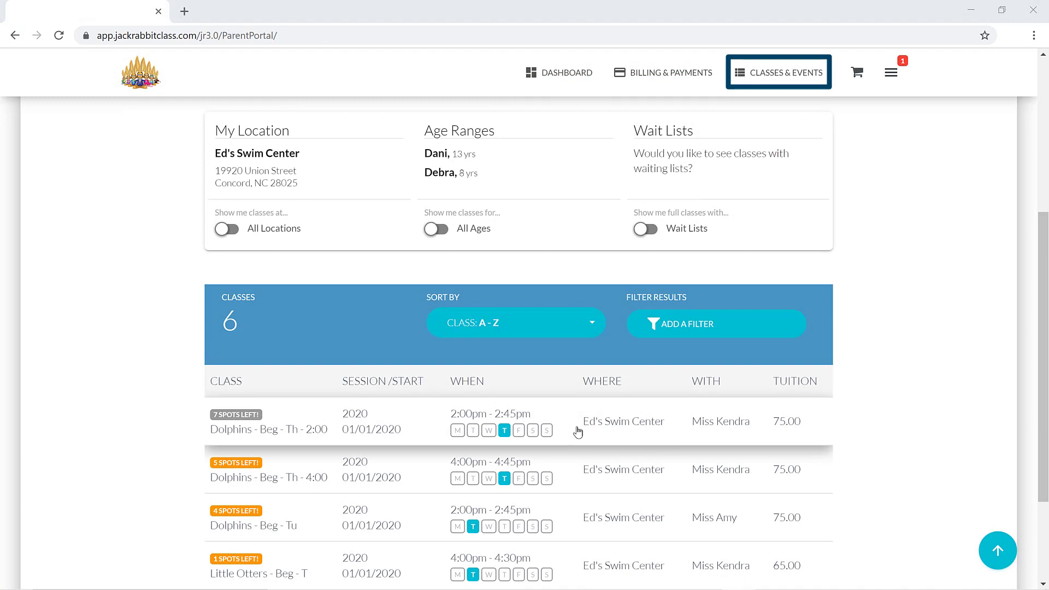
# - Add Dolphins - Beg - Th - 2:00 to the cart for Dani and review the total discounts
pyautogui.click(578, 432)
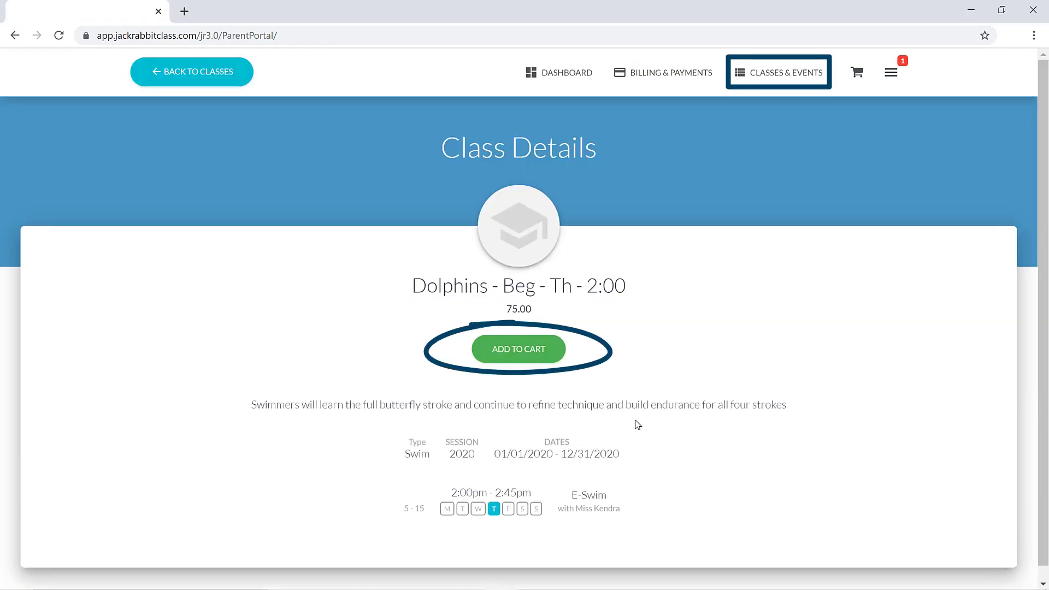
pyautogui.click(538, 350)
pyautogui.click(139, 473)
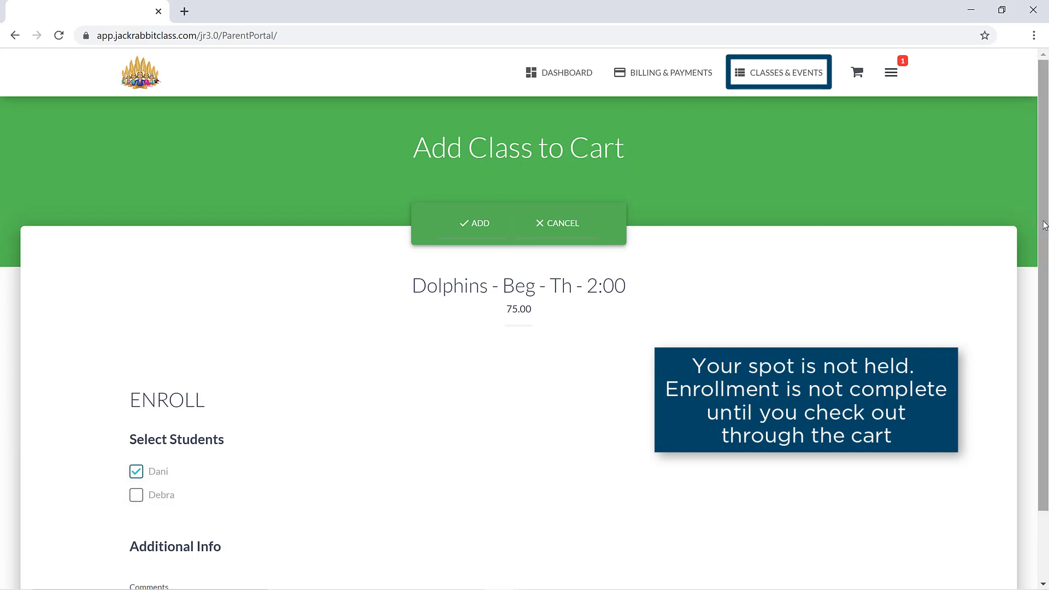
pyautogui.scroll(-1, 738, 230)
pyautogui.scroll(1, 492, 222)
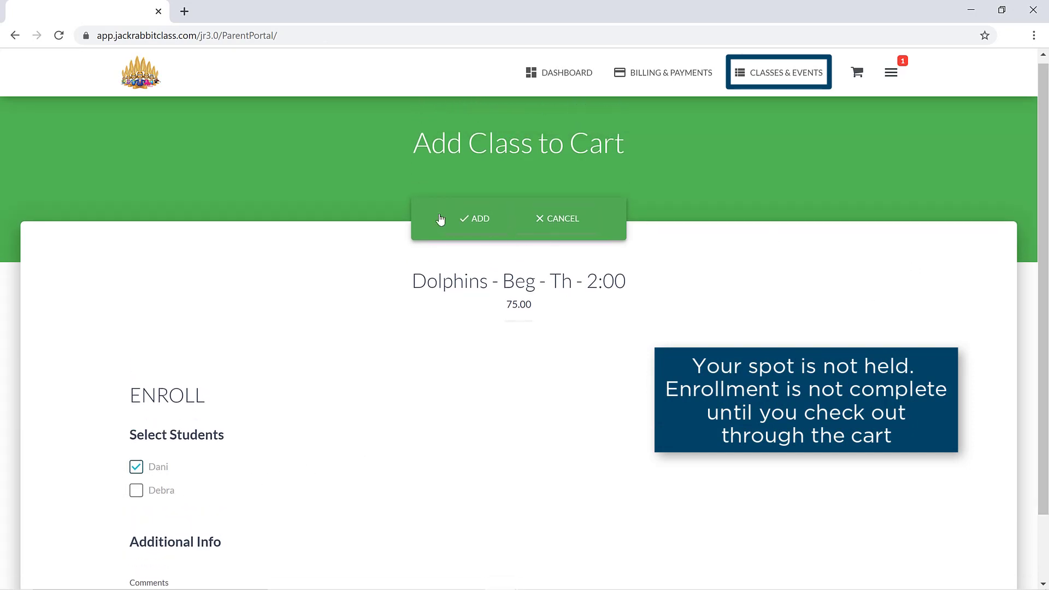
pyautogui.click(466, 222)
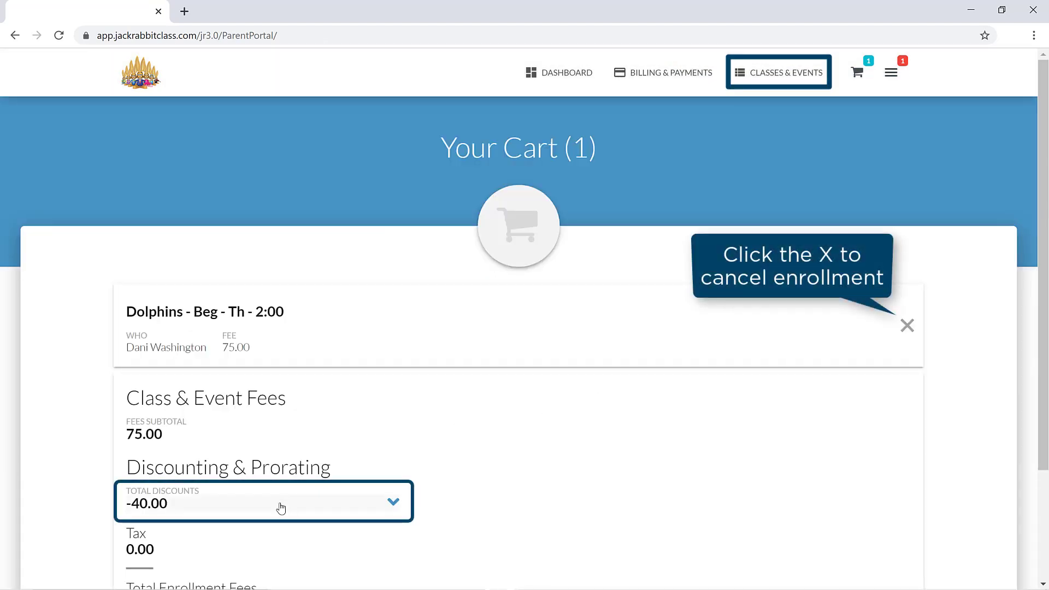
pyautogui.click(280, 508)
pyautogui.scroll(-2, 492, 524)
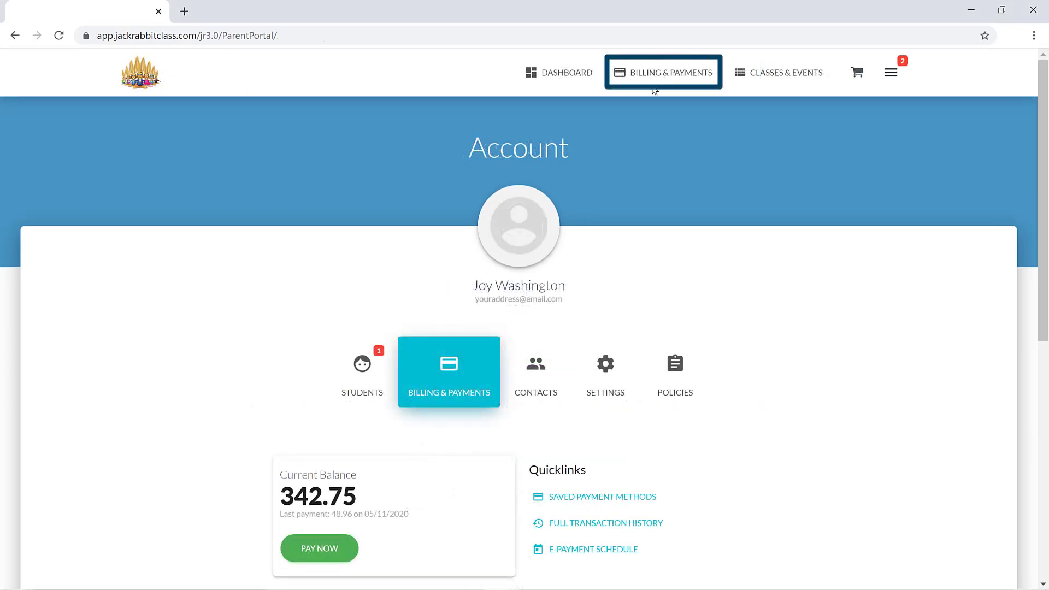
# - Open Dani's student record and her basic details for editing
pyautogui.click(383, 371)
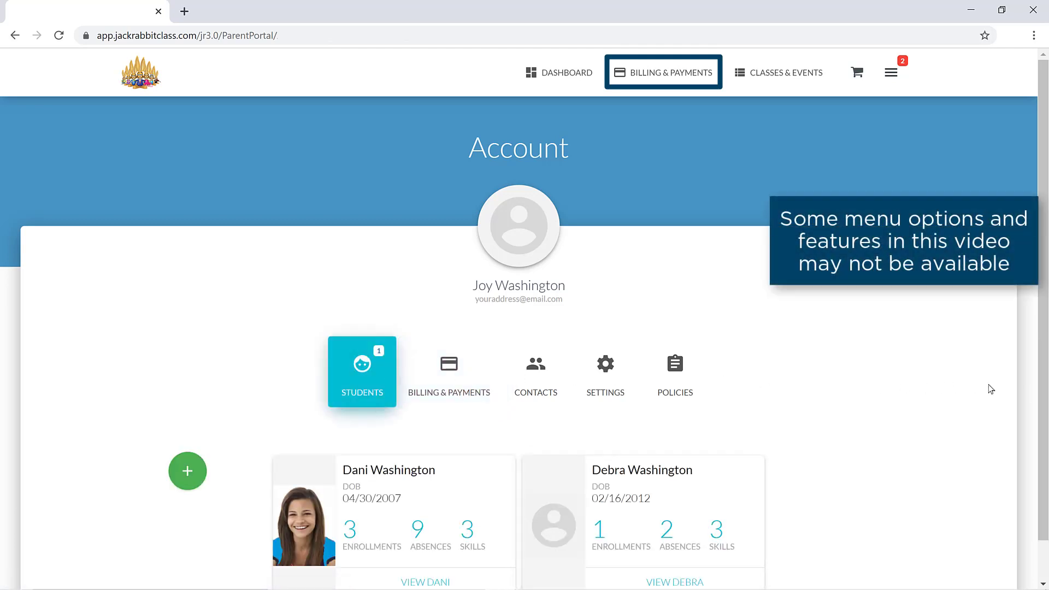
pyautogui.scroll(-1, 989, 389)
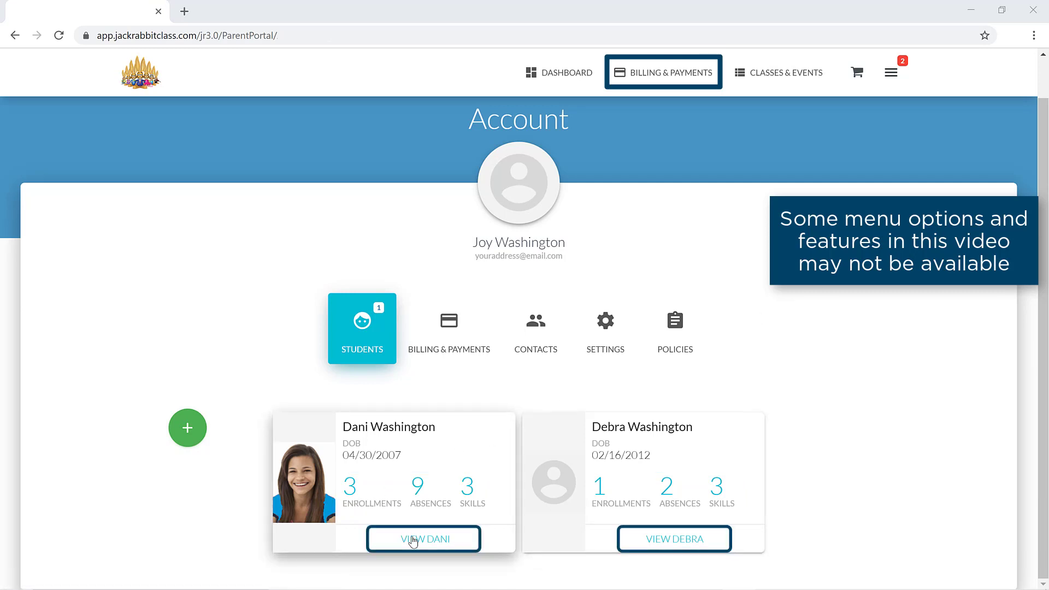
pyautogui.click(419, 491)
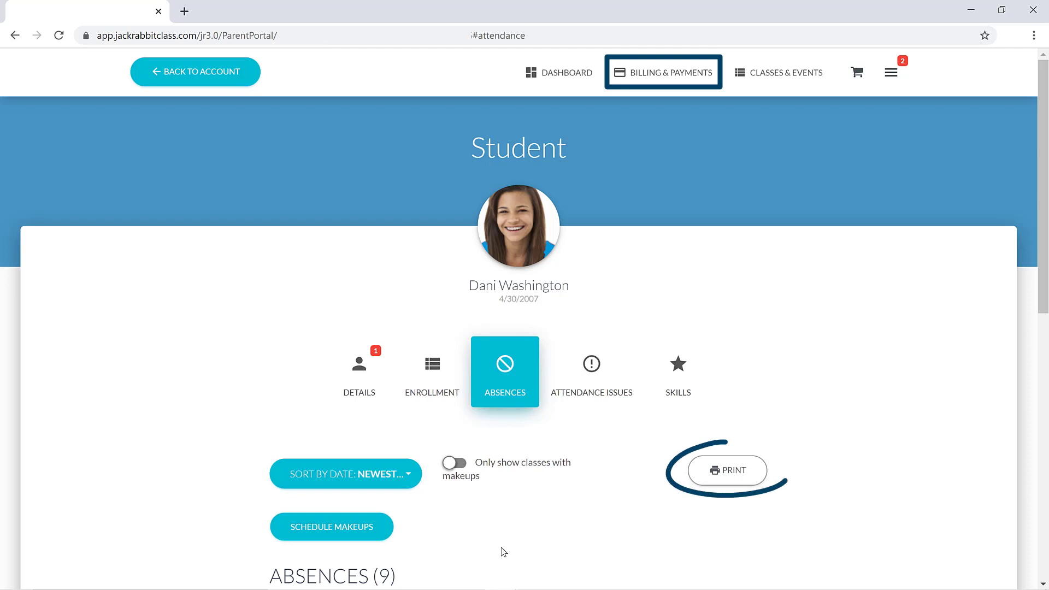
pyautogui.click(375, 387)
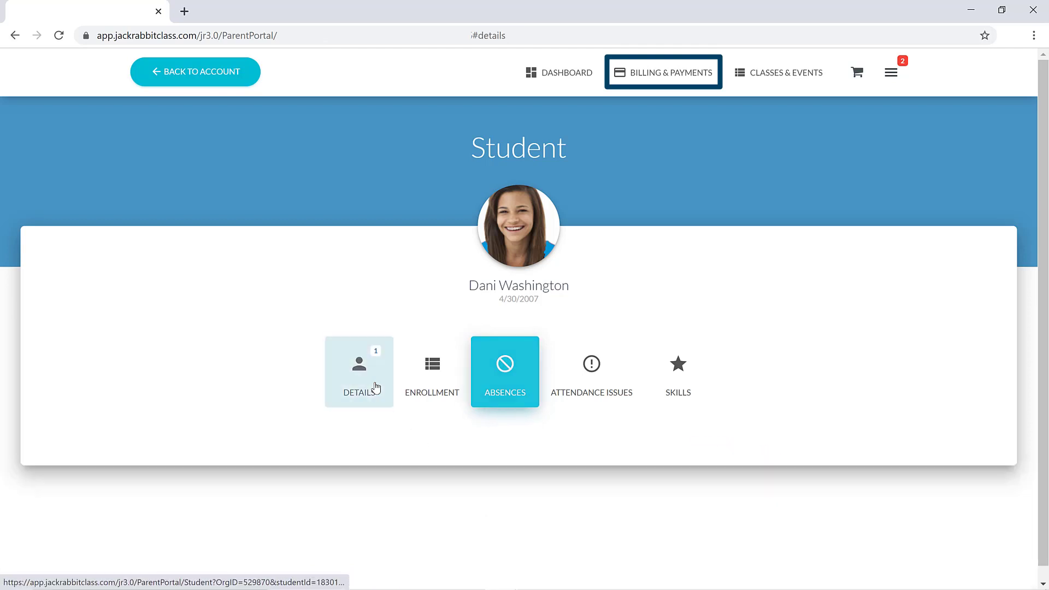
pyautogui.click(189, 293)
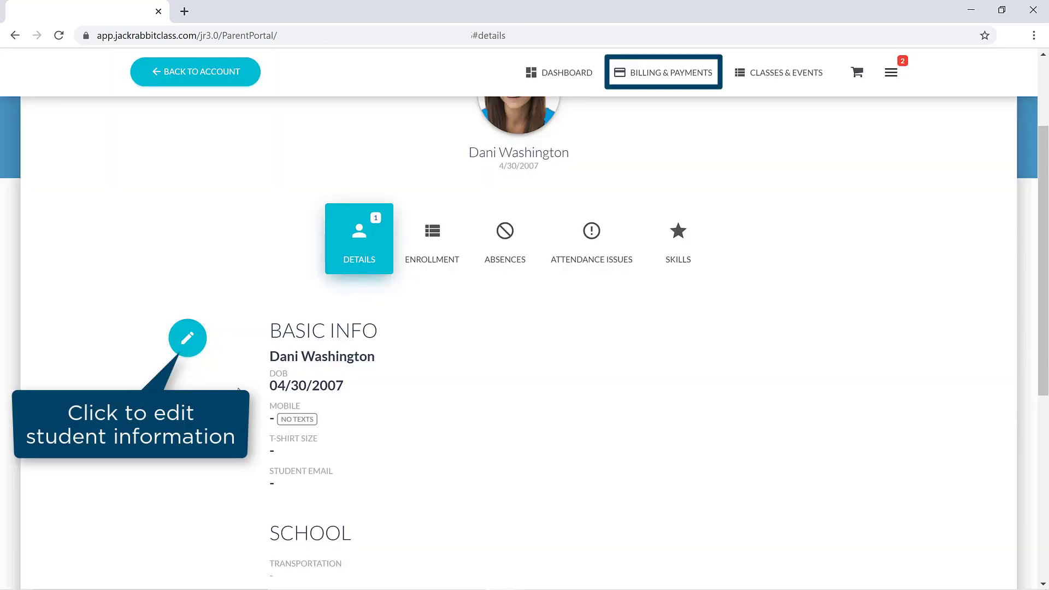
pyautogui.click(188, 351)
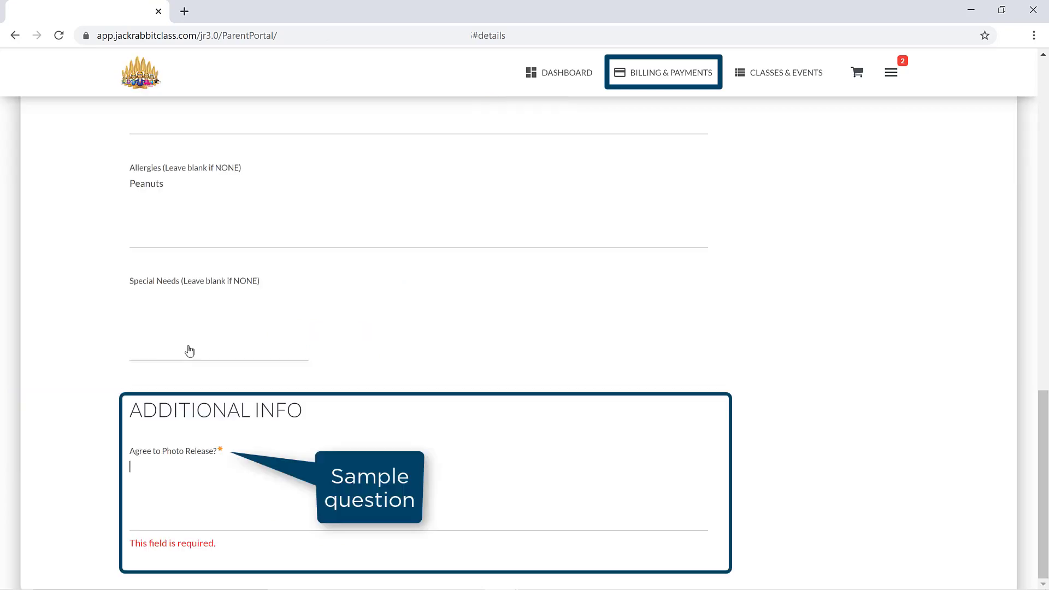
# - Answer Y to the photo release and set the T-shirt size to Adult Medium
pyautogui.click(275, 484)
pyautogui.write('Y')
pyautogui.click(995, 551)
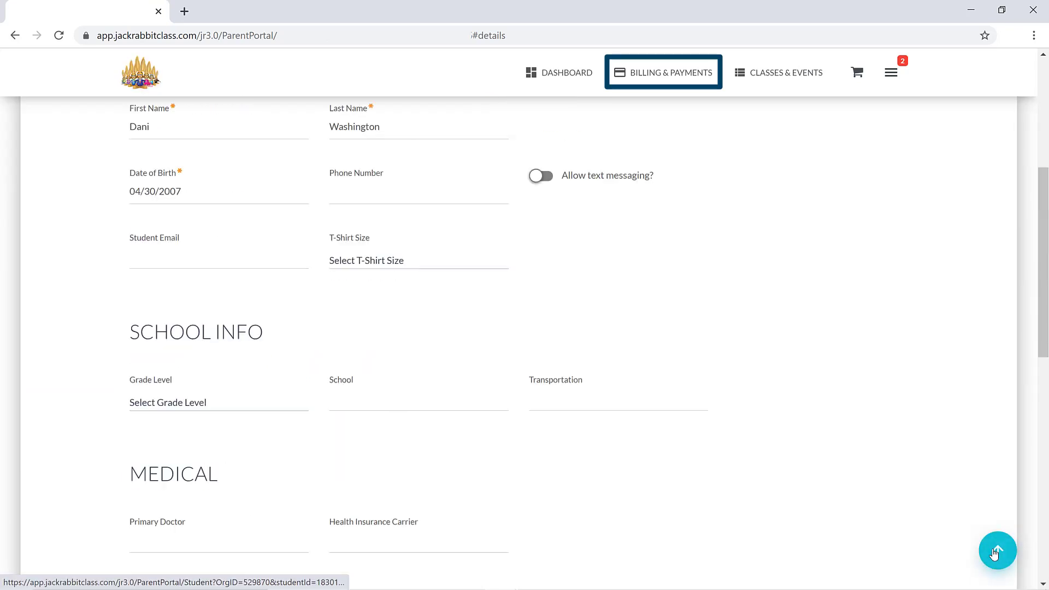
pyautogui.scroll(-1, 574, 514)
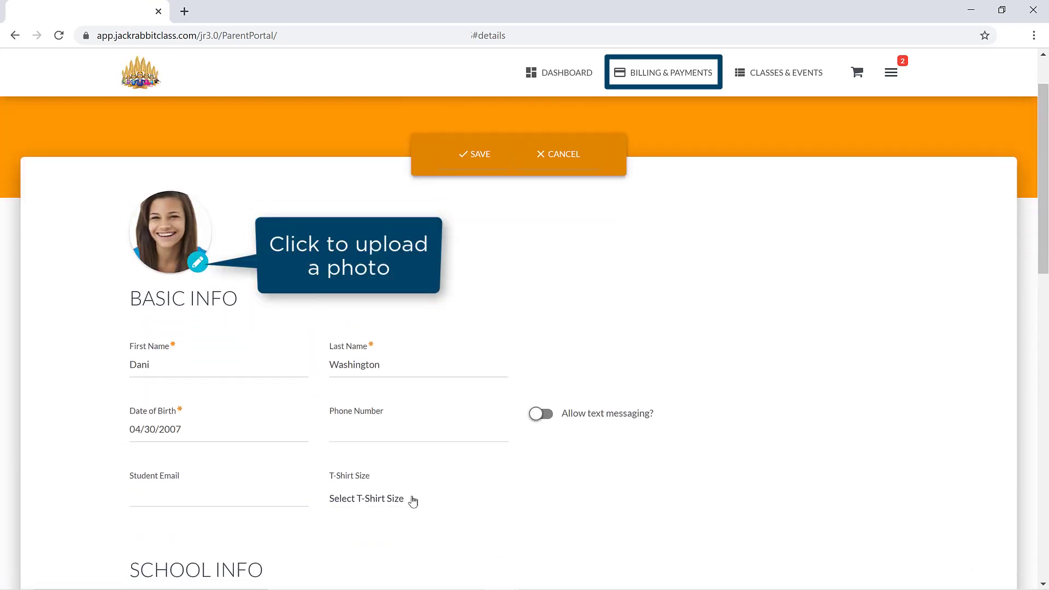
pyautogui.click(370, 498)
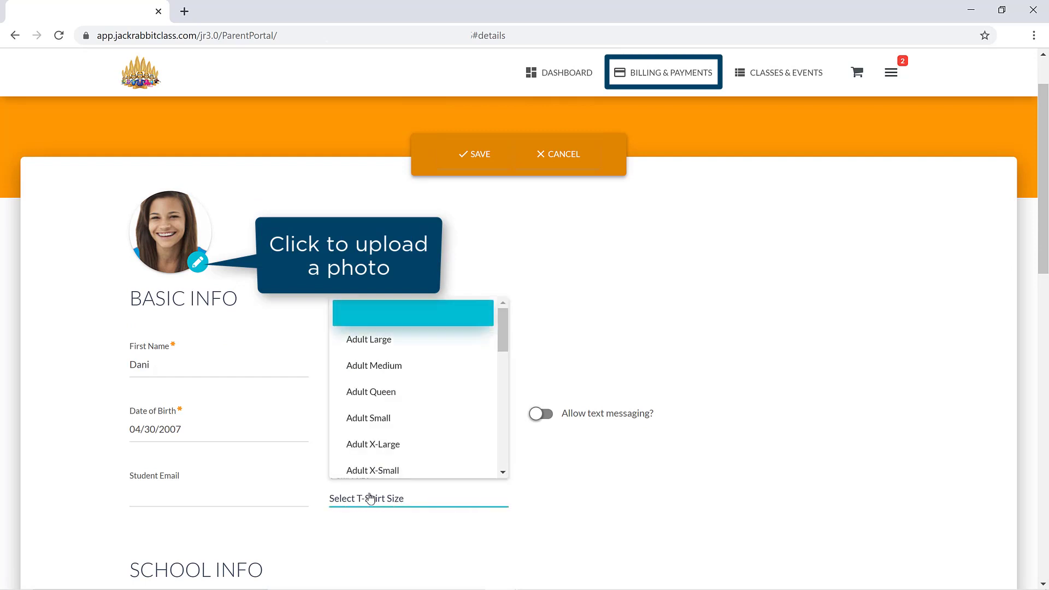
pyautogui.click(447, 369)
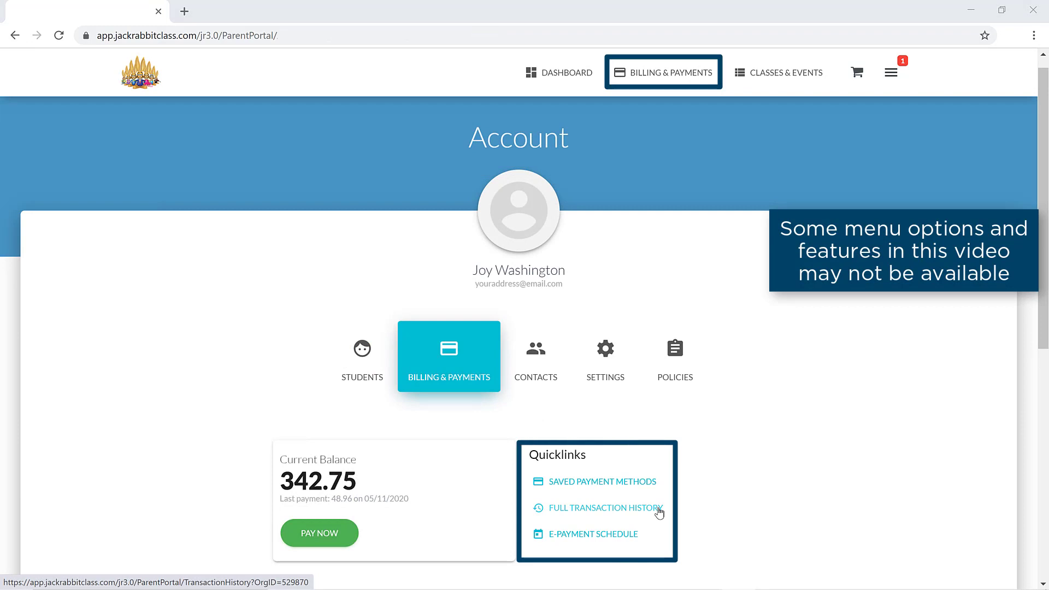
pyautogui.click(659, 508)
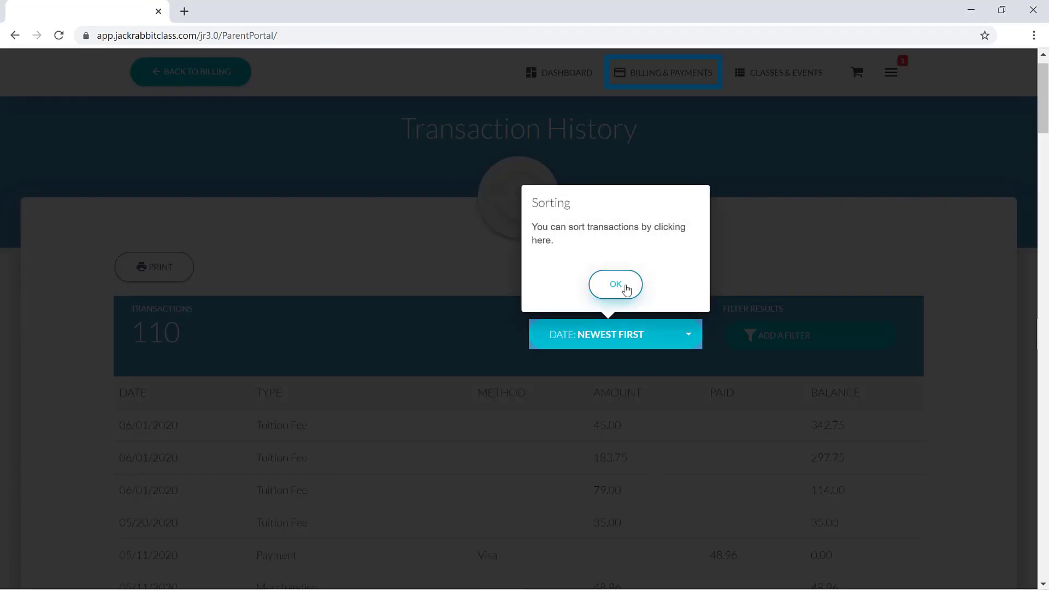
pyautogui.click(615, 283)
pyautogui.click(812, 285)
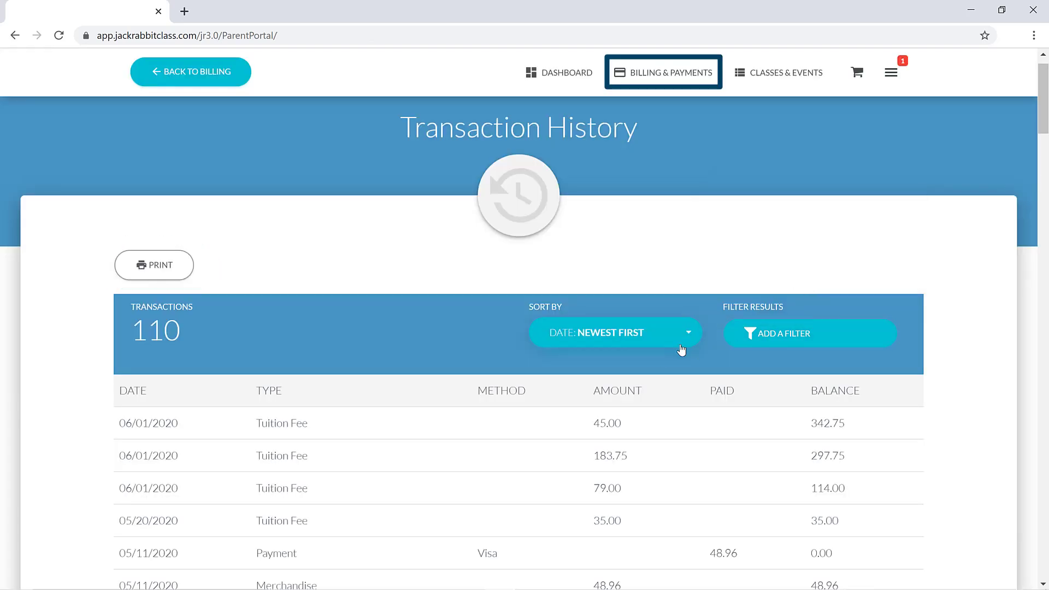
pyautogui.click(510, 434)
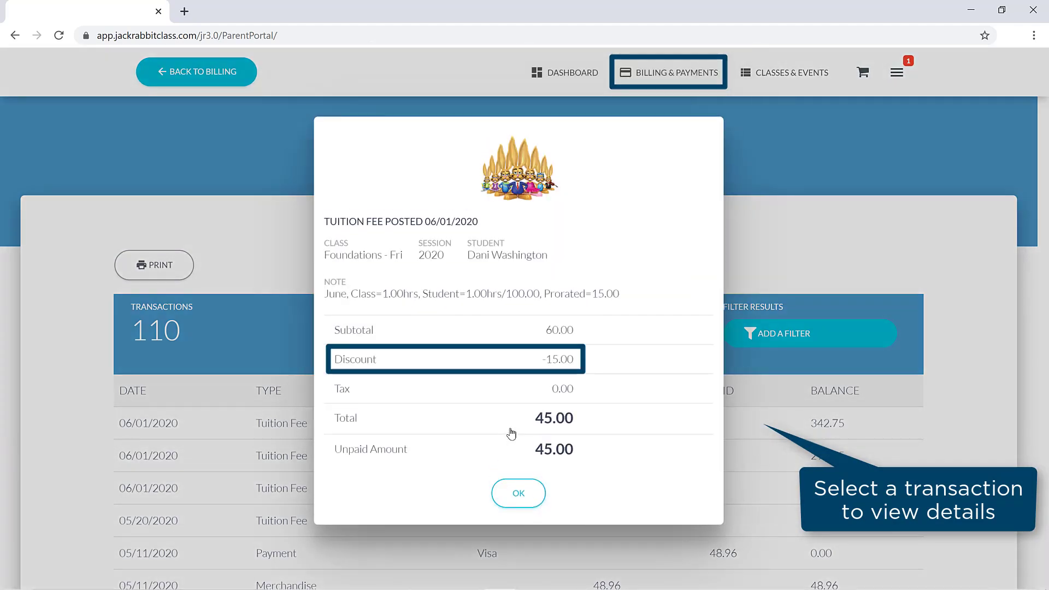
pyautogui.click(518, 494)
# - Review the account's Contacts and Settings, then go to Policies
pyautogui.click(234, 74)
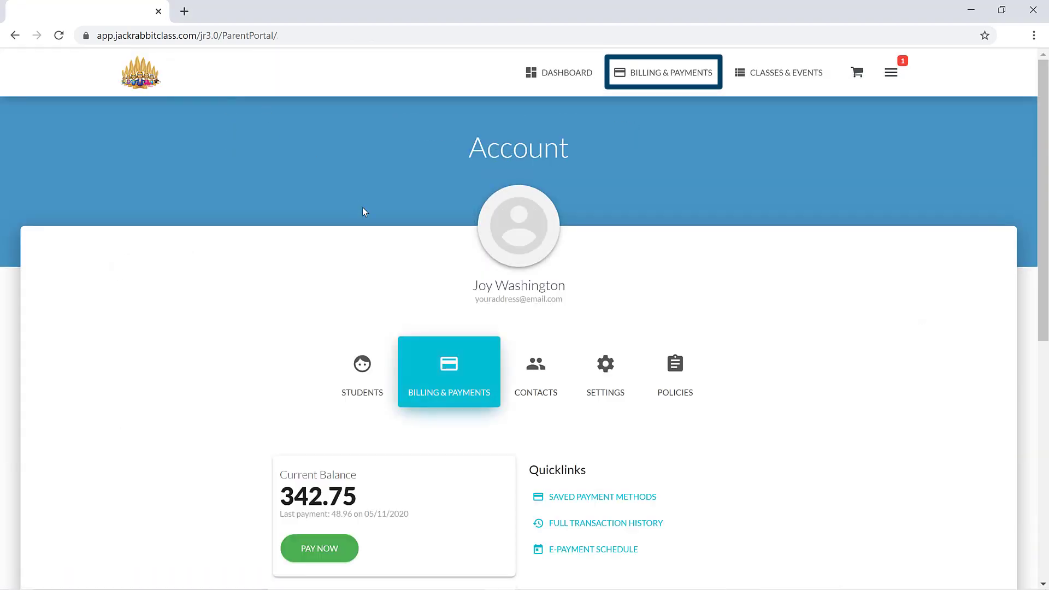
pyautogui.click(535, 363)
pyautogui.scroll(-1, 744, 379)
pyautogui.scroll(-2, 744, 379)
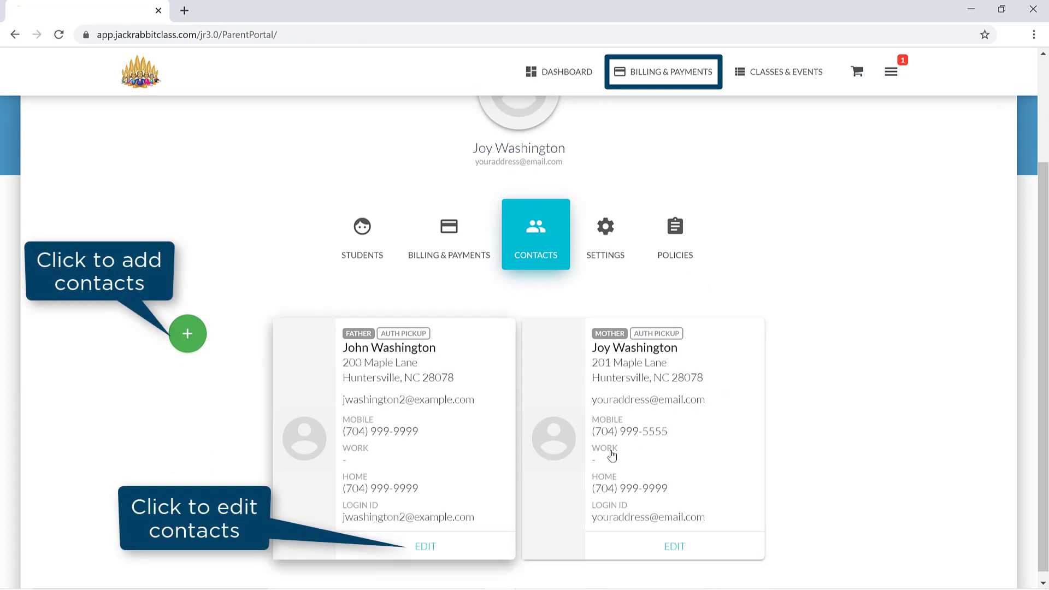
pyautogui.click(606, 242)
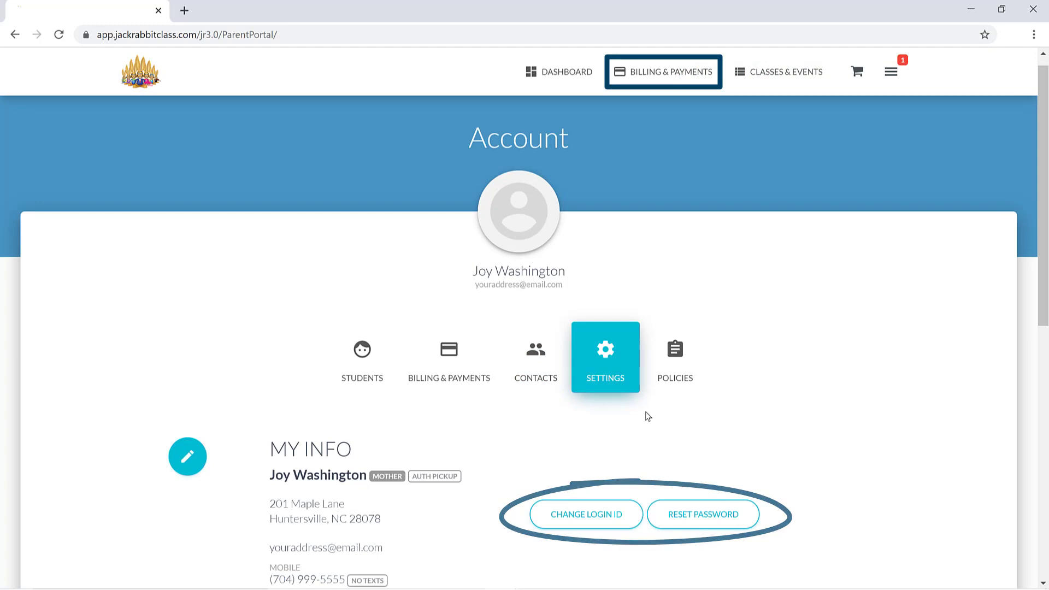
pyautogui.click(688, 367)
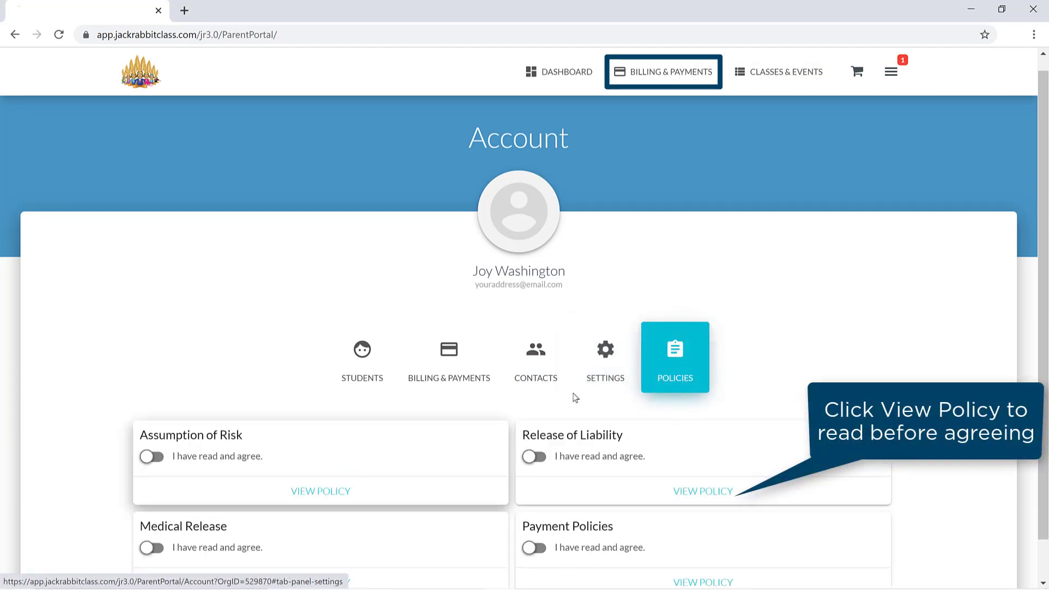
# - Agree to Assumption of Risk, Release of Liability, Medical Release and Payment Policies
pyautogui.click(185, 459)
pyautogui.click(566, 457)
pyautogui.click(194, 549)
pyautogui.click(534, 547)
# - Open My Messages from the menu, read the Agreement message and return to the list
pyautogui.click(891, 73)
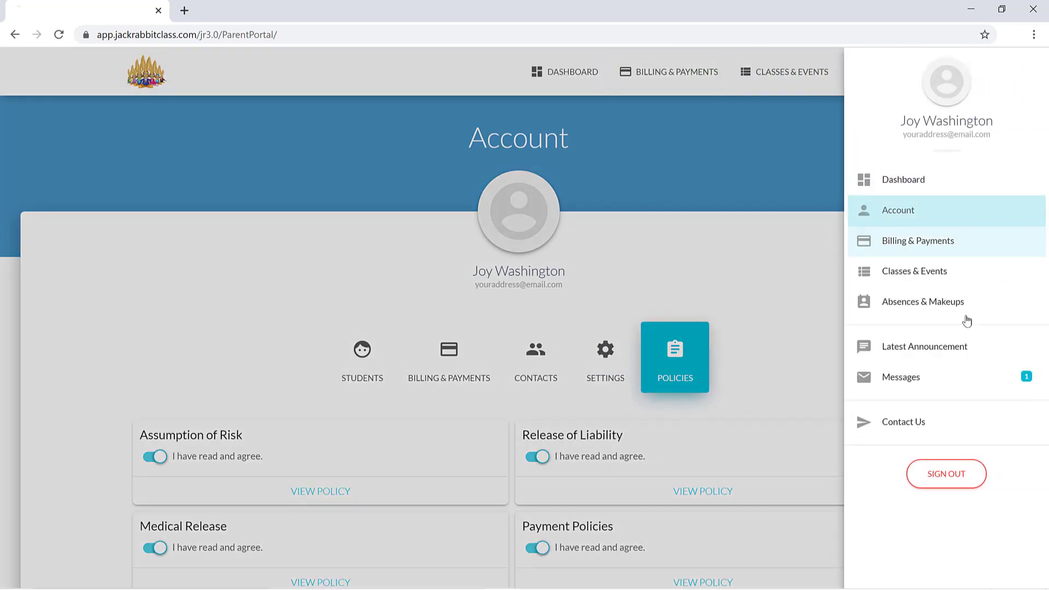
pyautogui.click(983, 379)
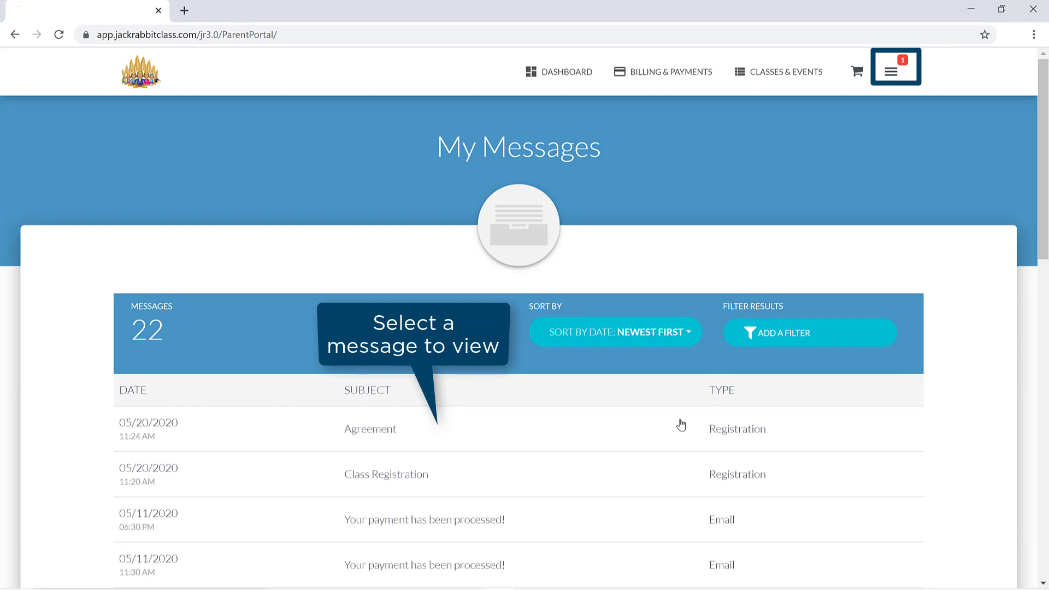
pyautogui.click(558, 431)
pyautogui.click(189, 70)
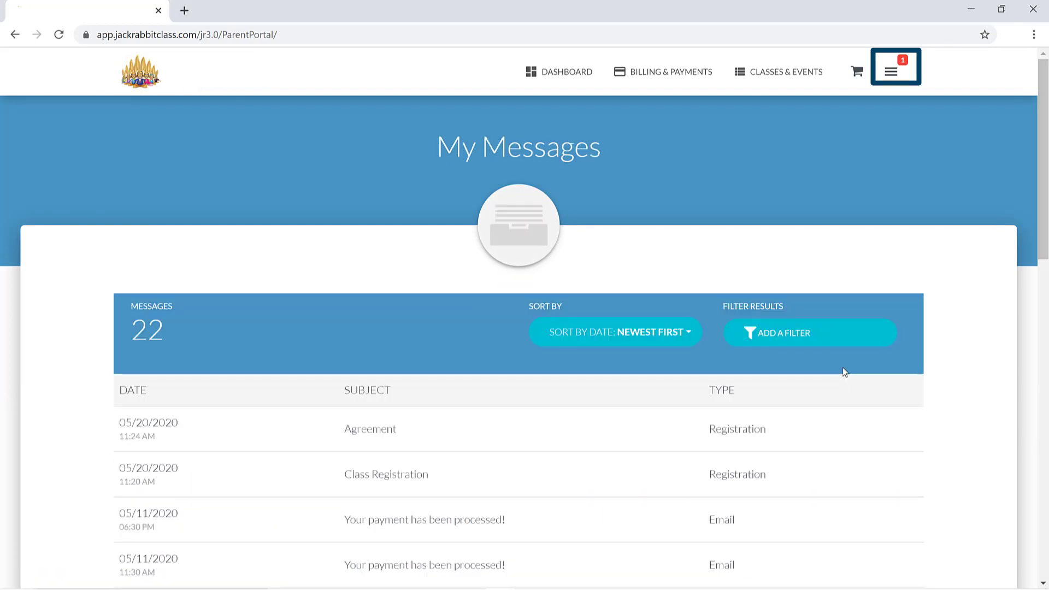
# - Schedule the first available makeup for the May 22 Foundations - Fri absence
pyautogui.click(890, 71)
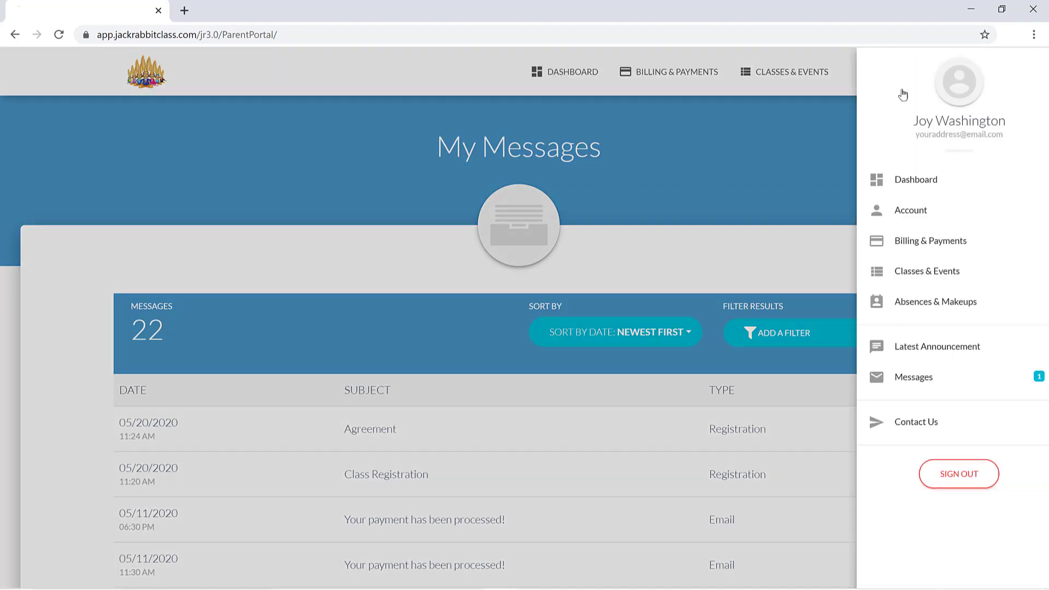
pyautogui.click(983, 307)
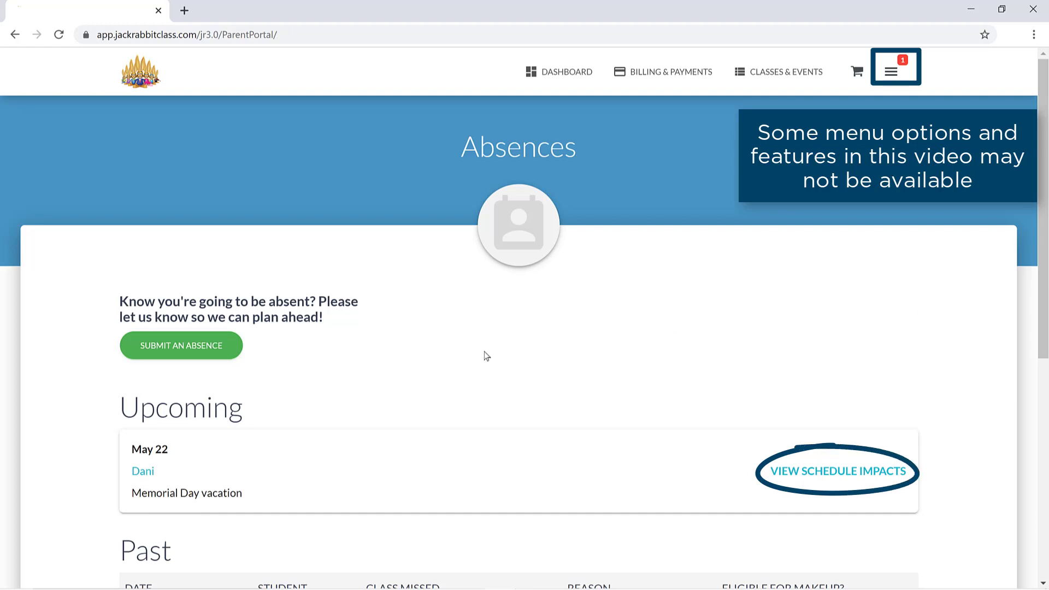
pyautogui.click(837, 474)
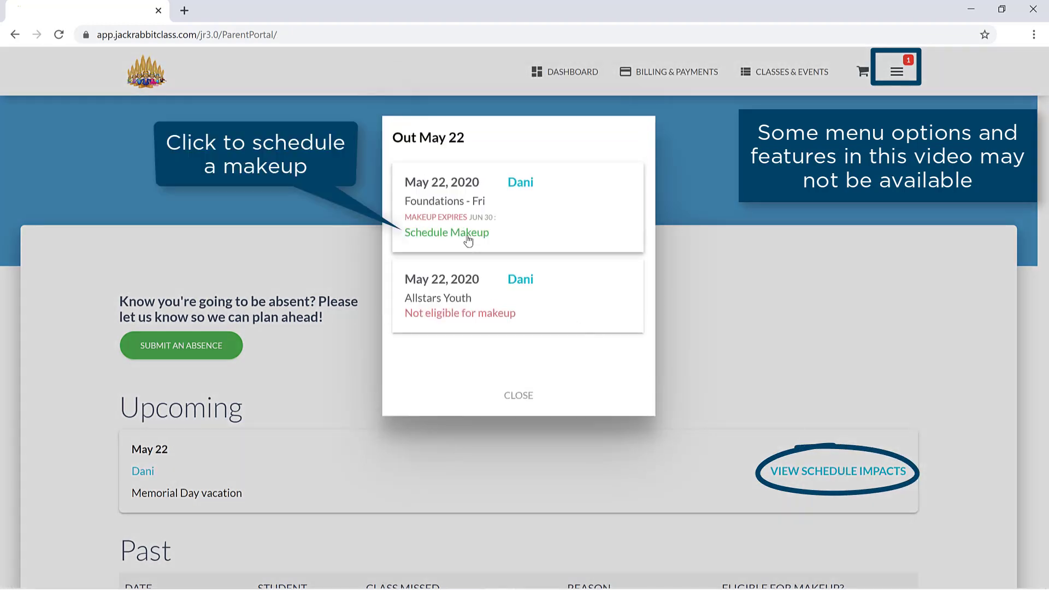
pyautogui.click(468, 240)
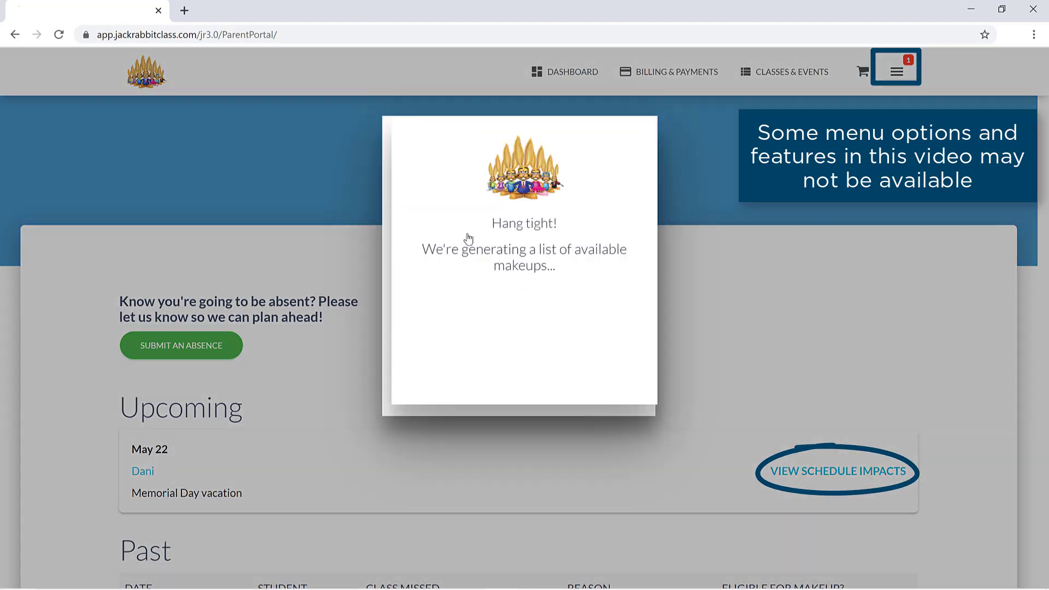
pyautogui.click(465, 311)
pyautogui.click(513, 449)
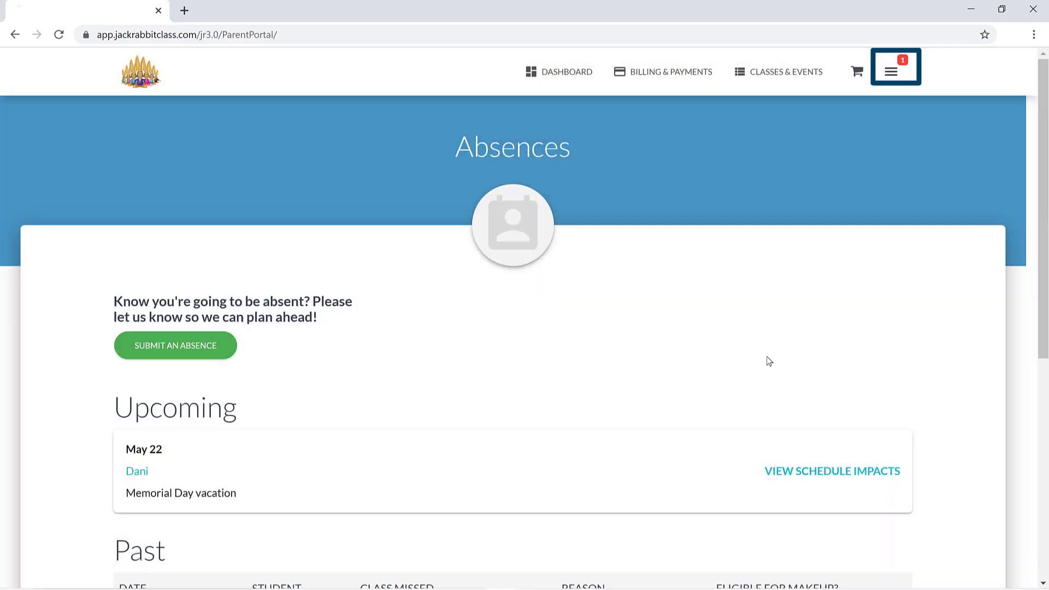
# - Visit the Contact Us email form from the menu, then head back to the dashboard
pyautogui.click(895, 71)
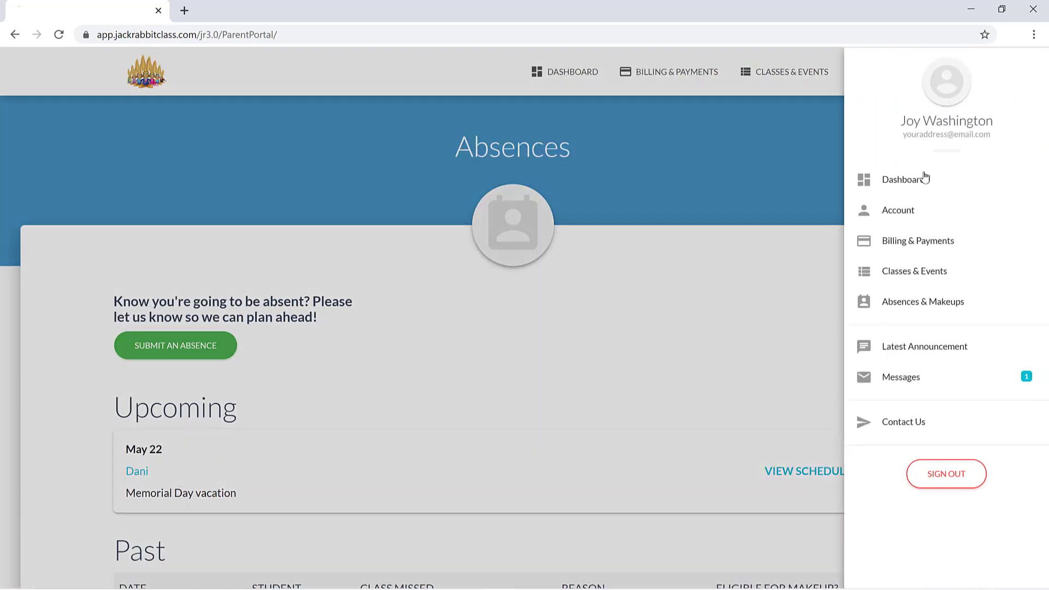
pyautogui.click(951, 422)
pyautogui.click(564, 73)
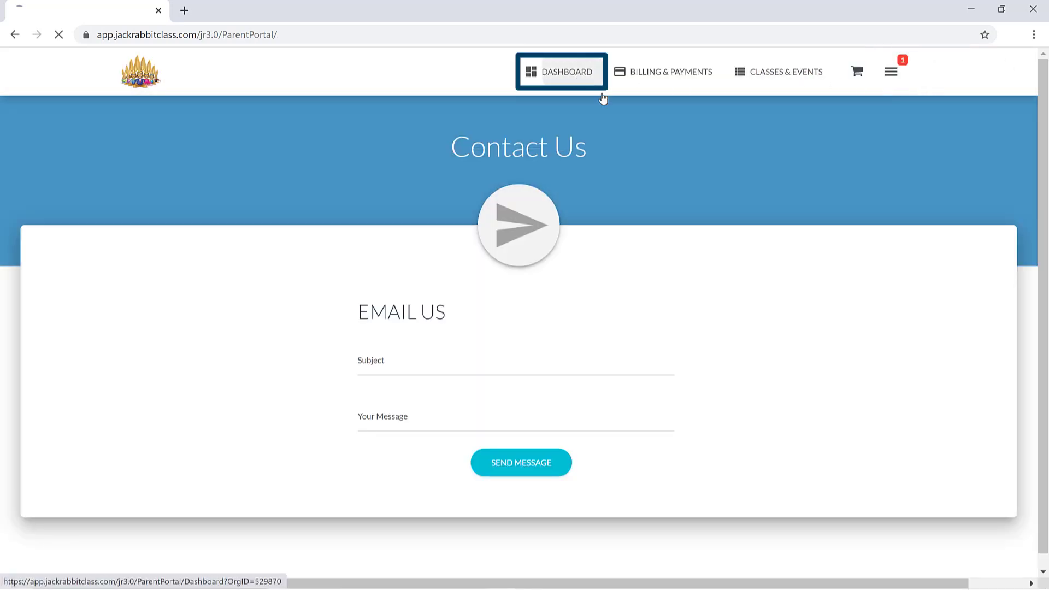